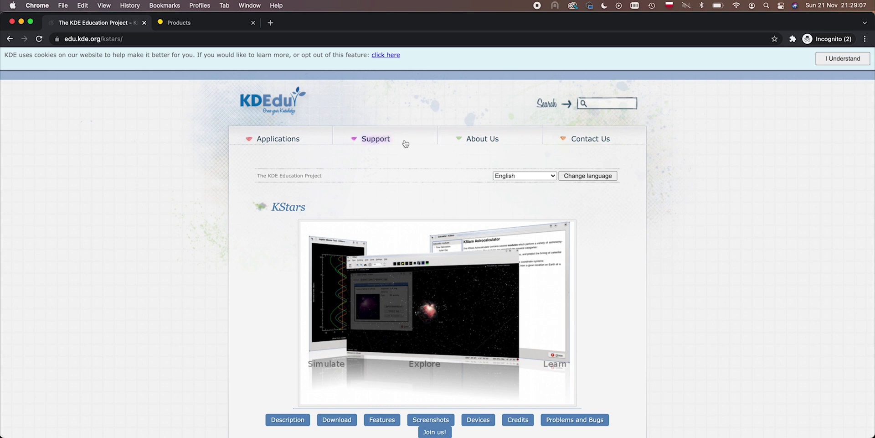
Scroll the KDE Edu KStars page down to the download section and back to the top.
scroll(224, 181, down, 3)
scroll(224, 182, up, 3)
scroll(224, 182, down, 10)
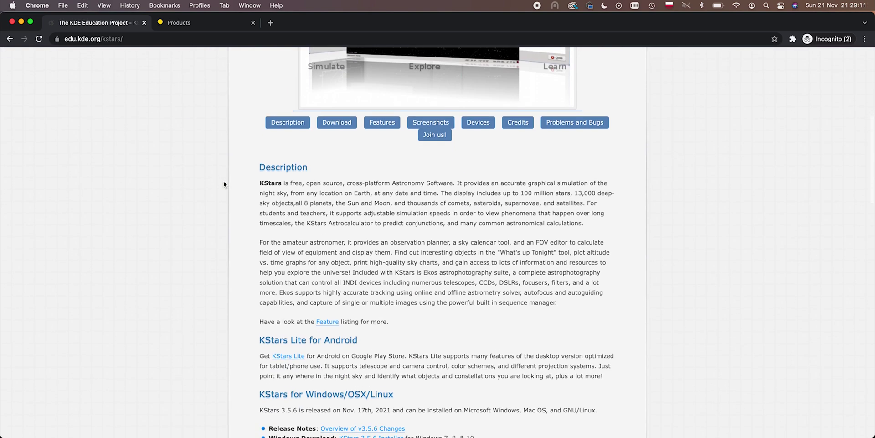
scroll(223, 181, down, 2)
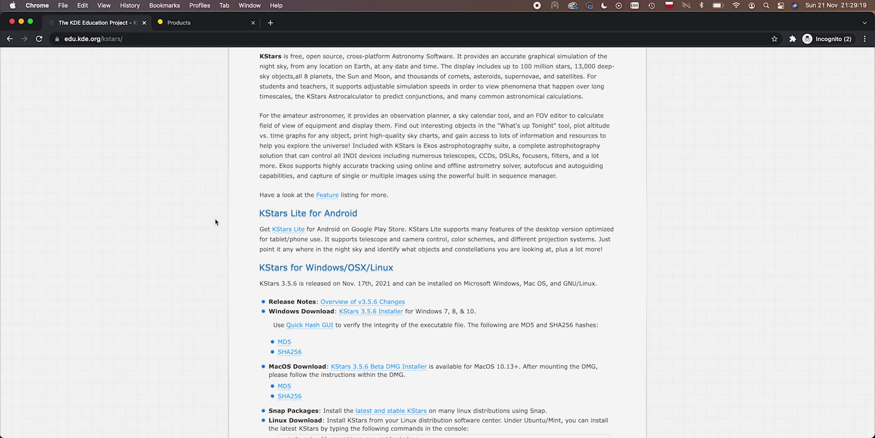
scroll(215, 222, down, 3)
scroll(215, 222, up, 4)
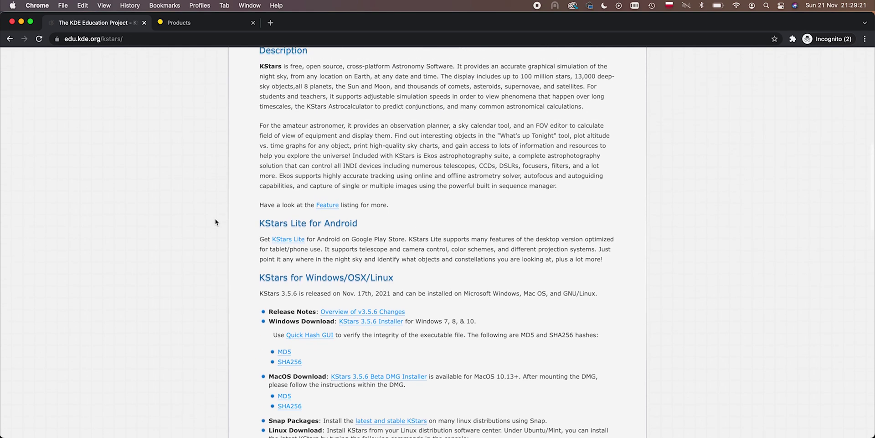
scroll(215, 222, up, 8)
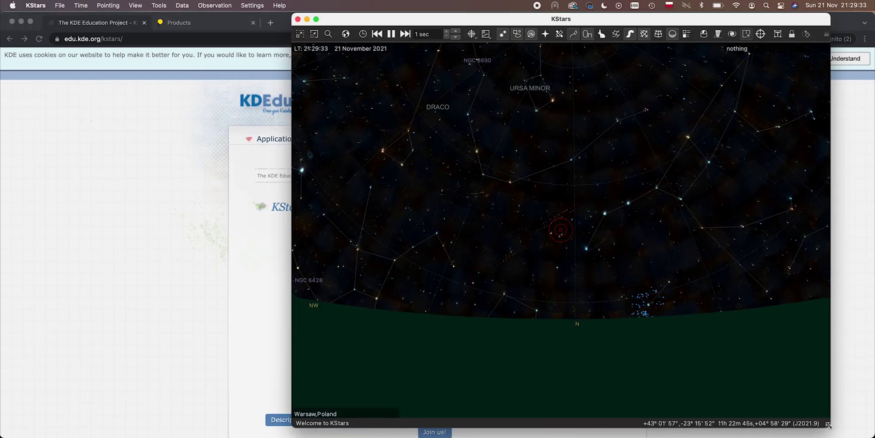
Zoom the sky map out to the full horizon circle, pan it, and nudge the window left.
scroll(579, 242, down, 3)
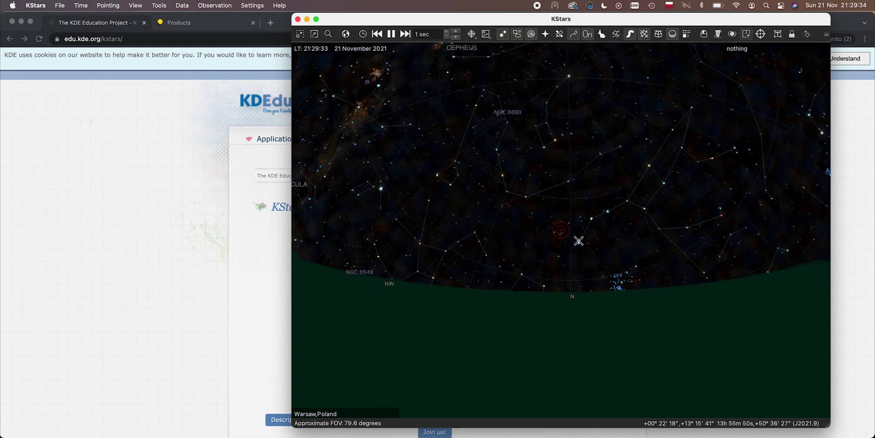
scroll(567, 138, down, 5)
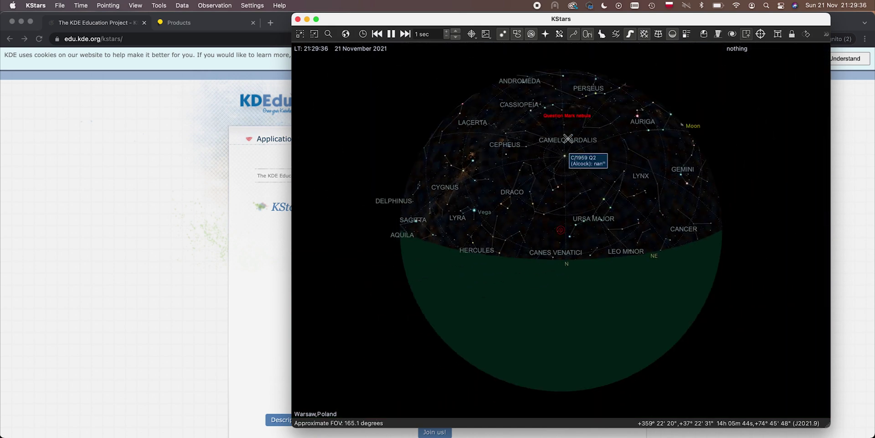
drag(590, 186, 592, 227)
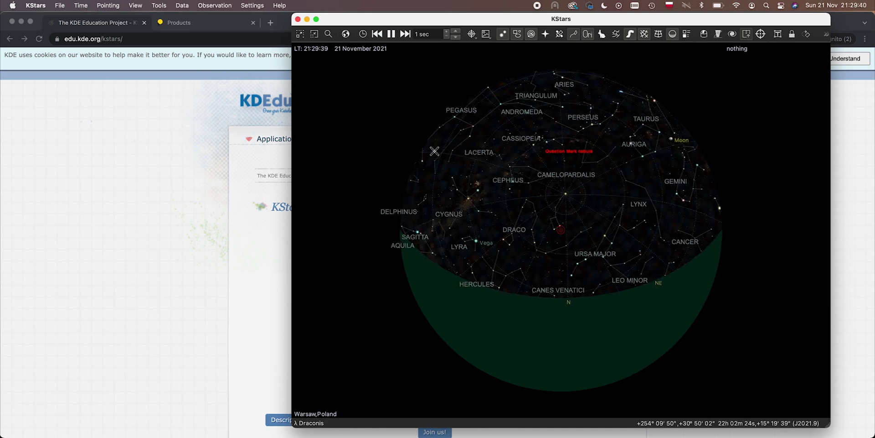
drag(453, 18, 447, 18)
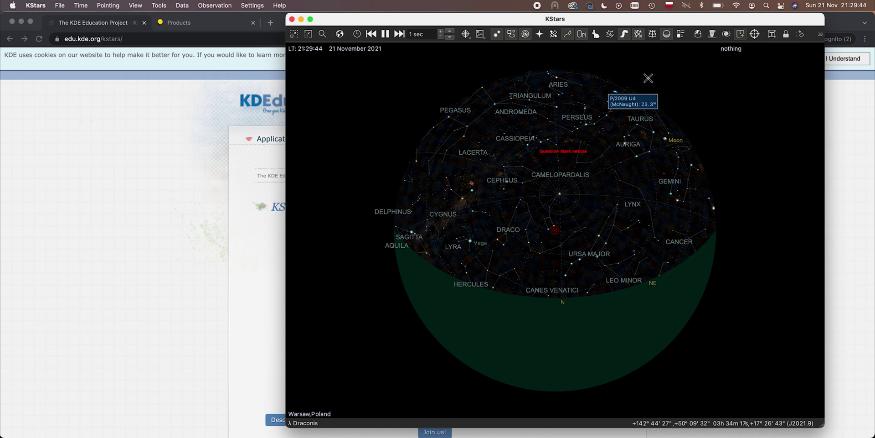
Bring up the Ekos panel and place it to the left of the KStars sky map window.
click(699, 36)
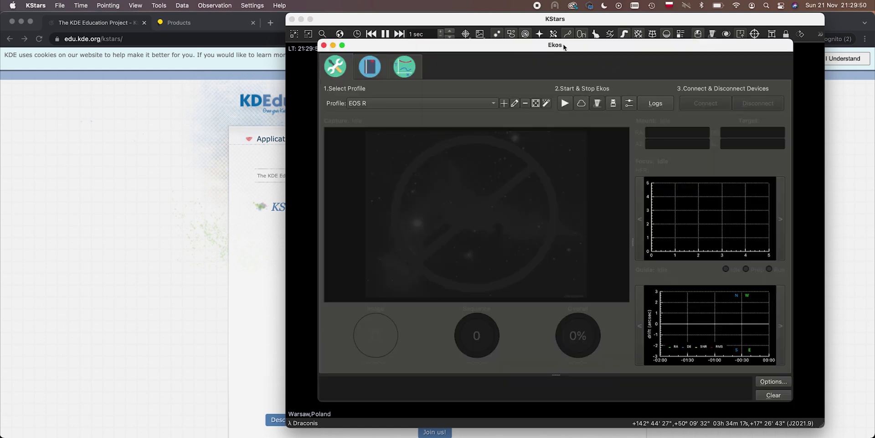
drag(405, 46, 101, 53)
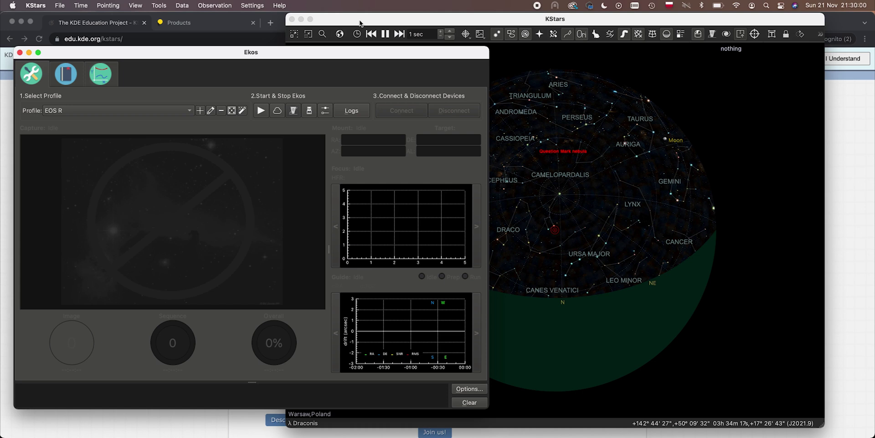
drag(360, 23, 393, 21)
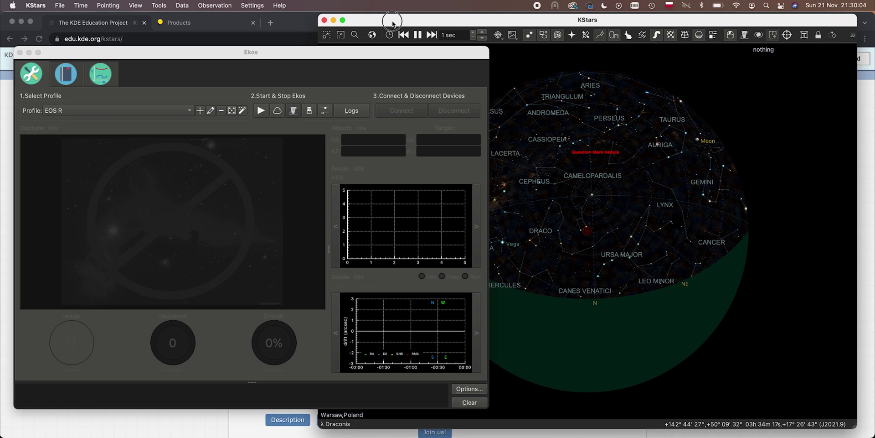
drag(330, 57, 332, 49)
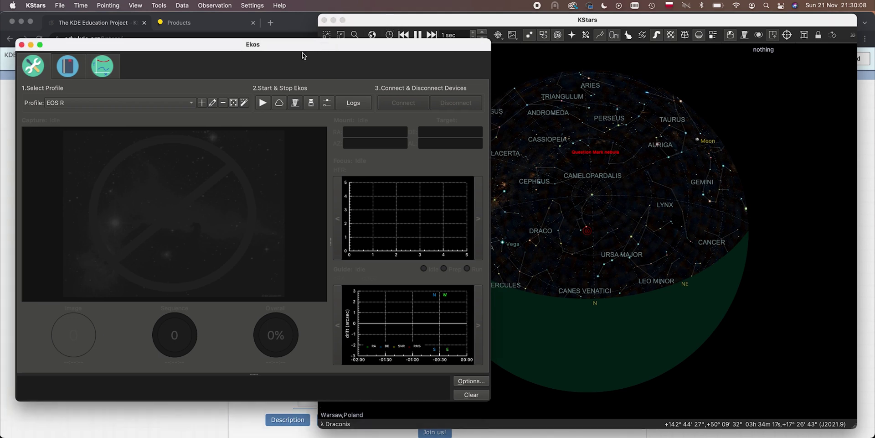
Create and save a 'Test YouTube' profile using SkyWatcher's EQMod Mount as the mount driver.
click(92, 105)
click(90, 102)
click(202, 104)
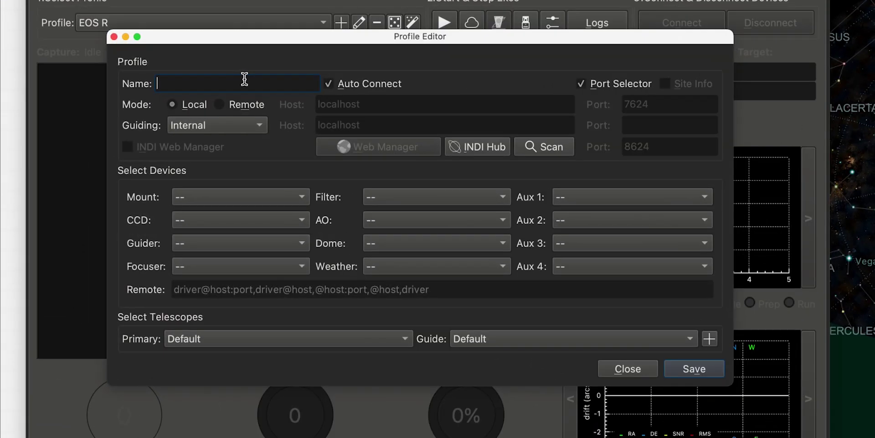
text(Test YouTube)
click(289, 199)
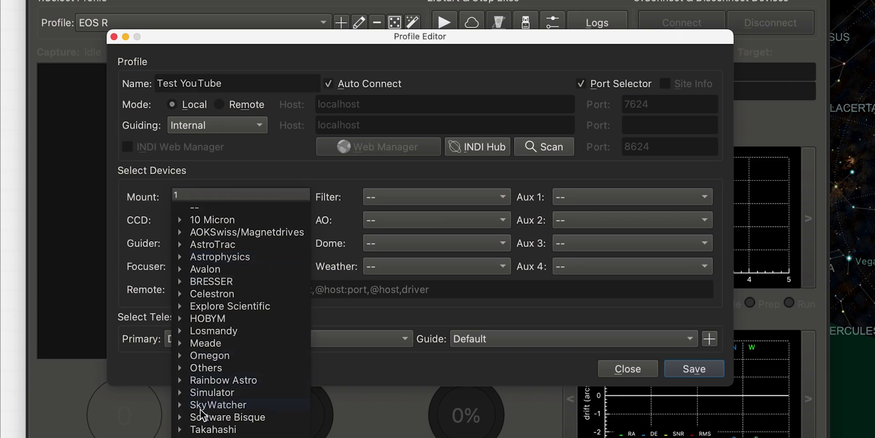
click(181, 405)
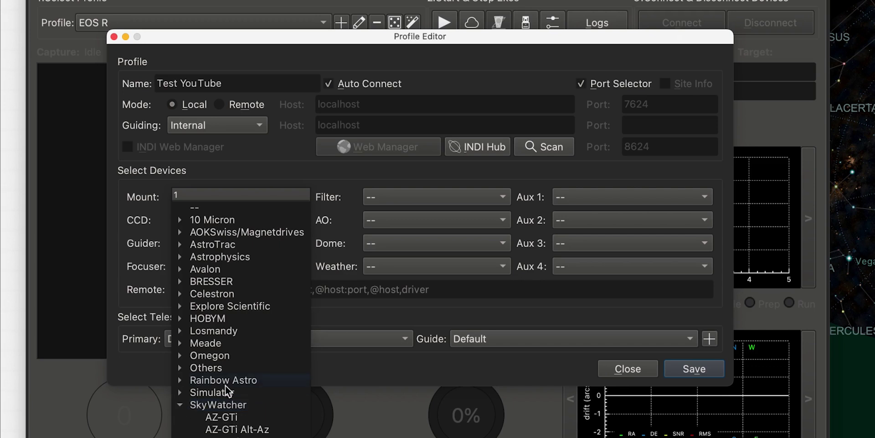
scroll(226, 385, down, 4)
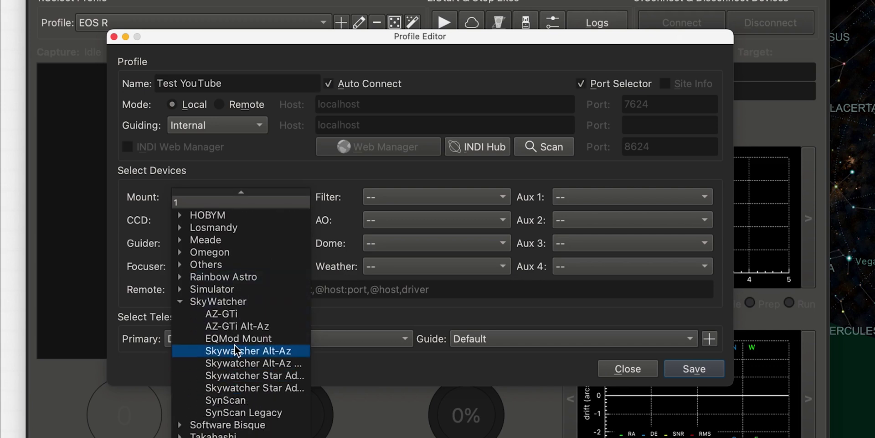
click(232, 339)
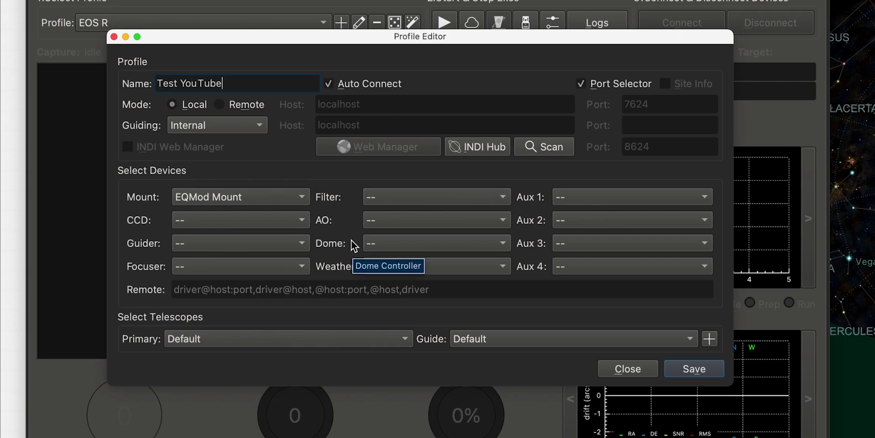
click(692, 370)
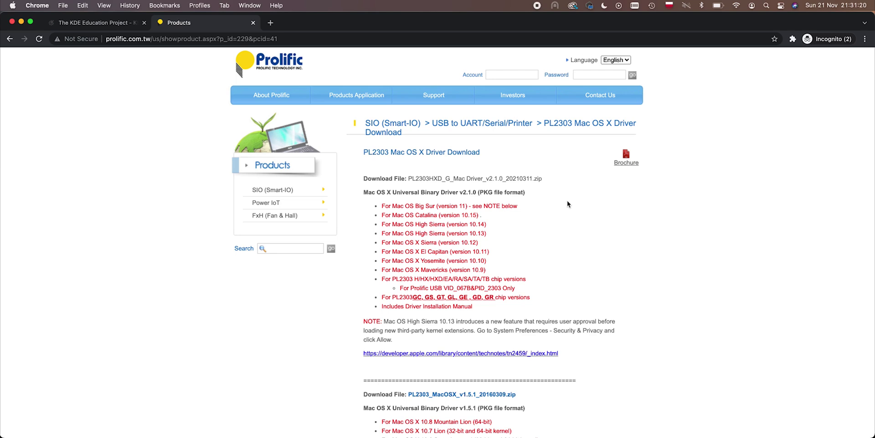
Scroll the Prolific PL2303 Mac OS X driver download page briefly down and back up.
scroll(568, 201, down, 1)
scroll(567, 200, up, 1)
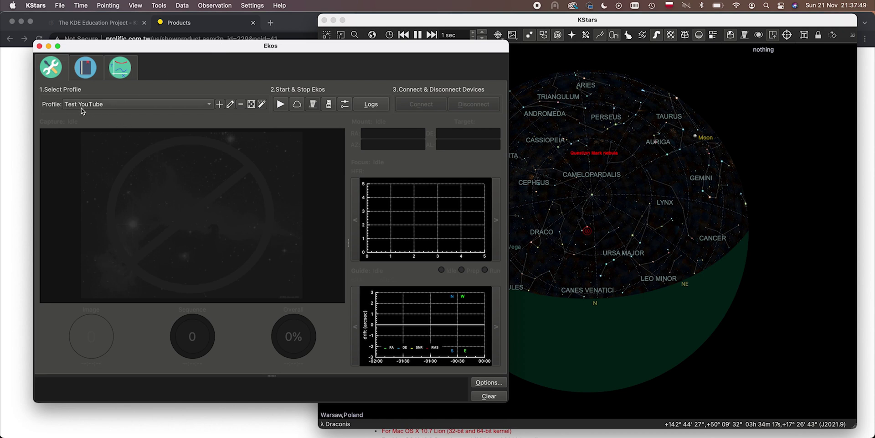
After the missing-CCD error, set Canon DSLR as the profile's camera, save, and start the profile.
click(280, 105)
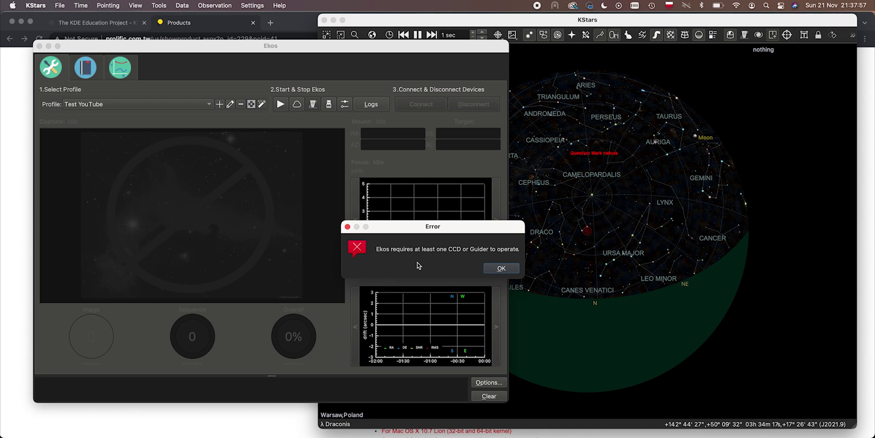
click(501, 268)
click(230, 104)
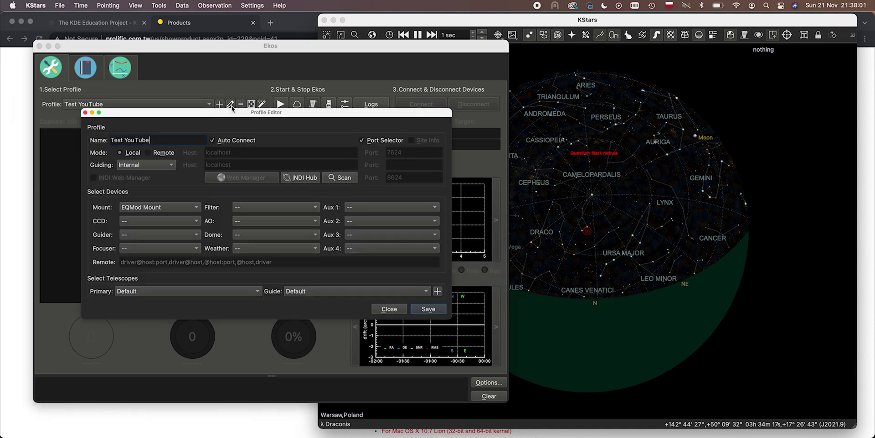
click(153, 221)
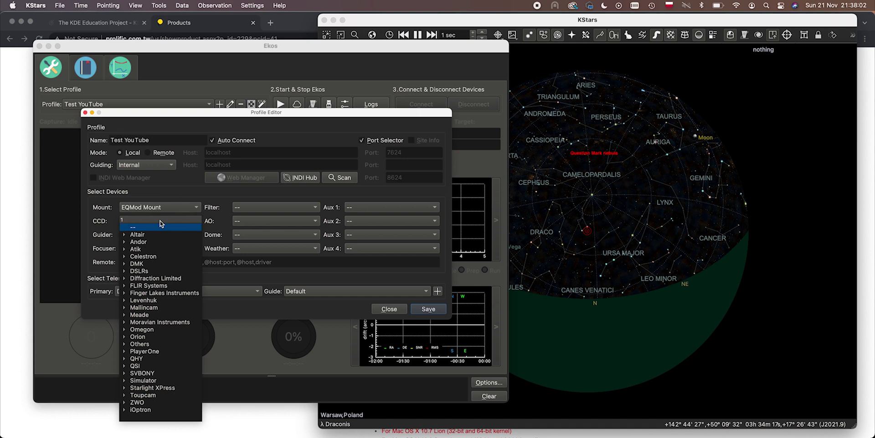
click(145, 272)
click(153, 280)
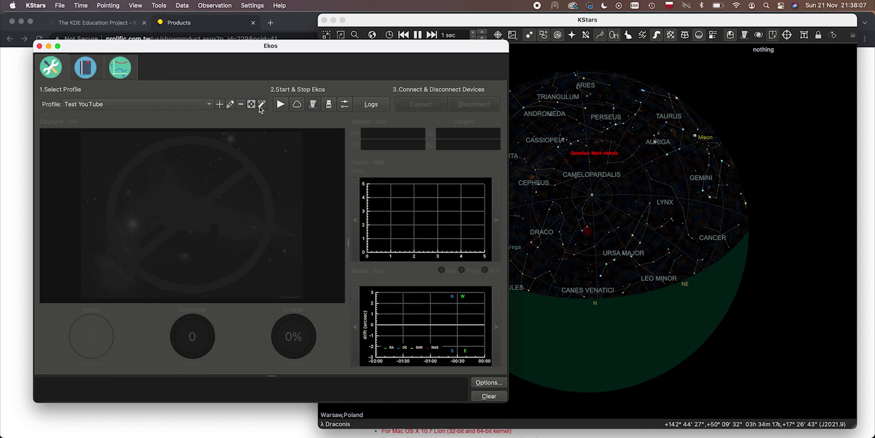
click(280, 105)
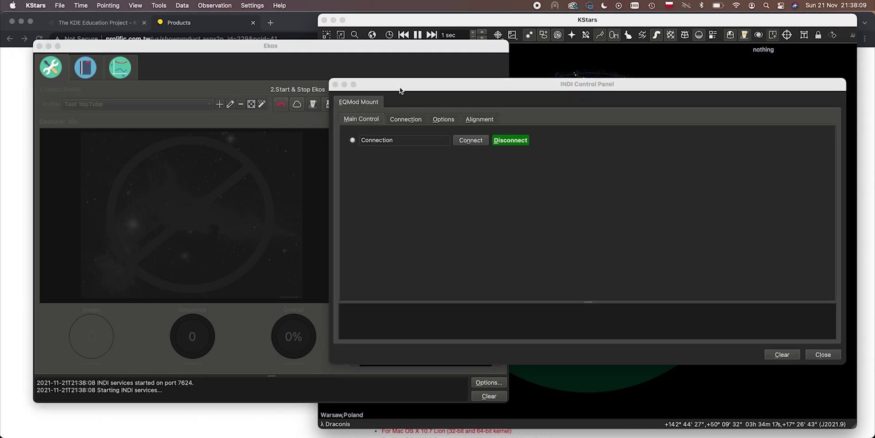
Connect the EQMod Mount in the INDI Control Panel, then close the panel.
drag(401, 88, 245, 100)
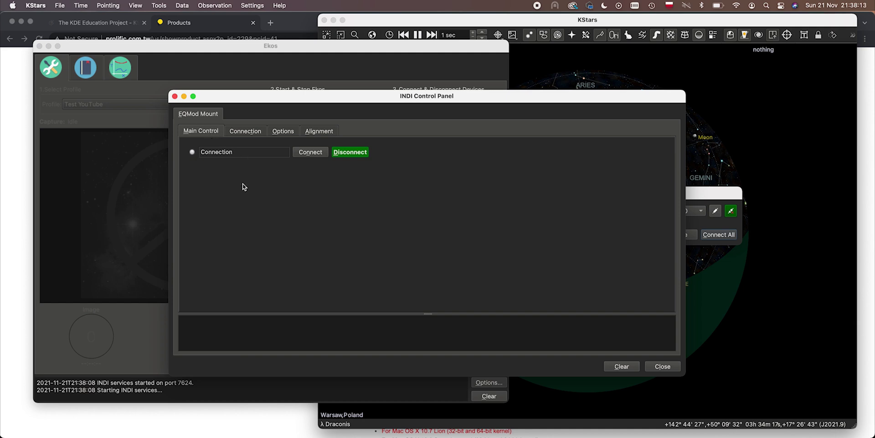
click(313, 154)
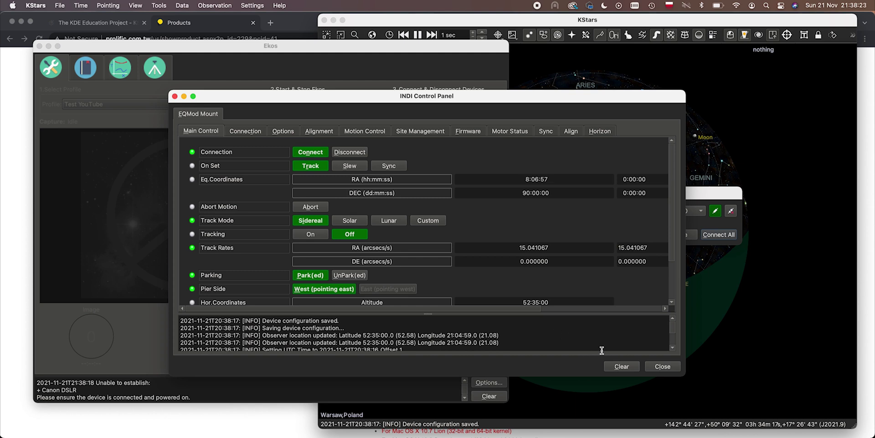
click(663, 366)
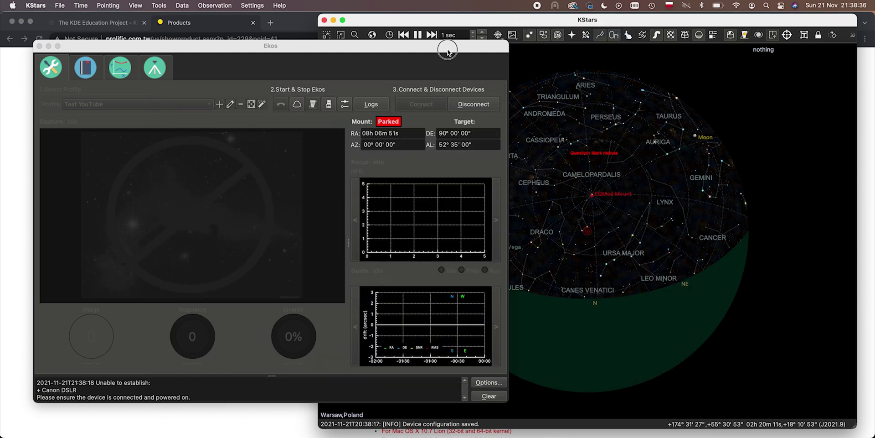
In the Ekos Mount module, unpark the EQMod mount and turn sidereal tracking on.
click(449, 53)
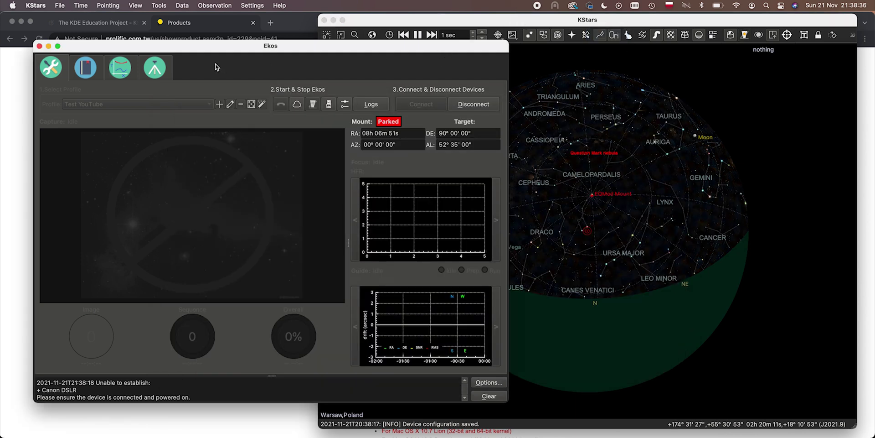
click(154, 75)
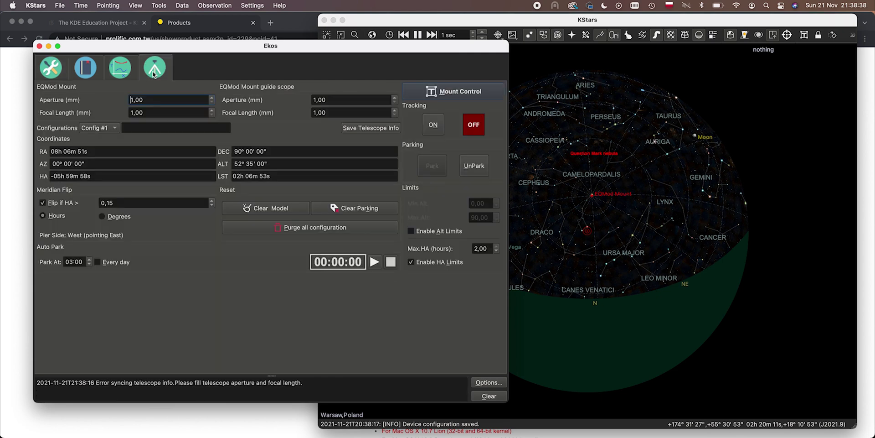
click(436, 127)
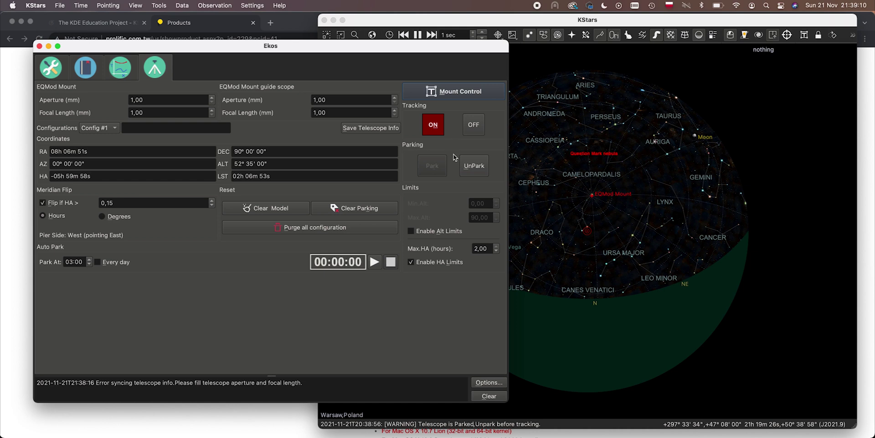
click(475, 167)
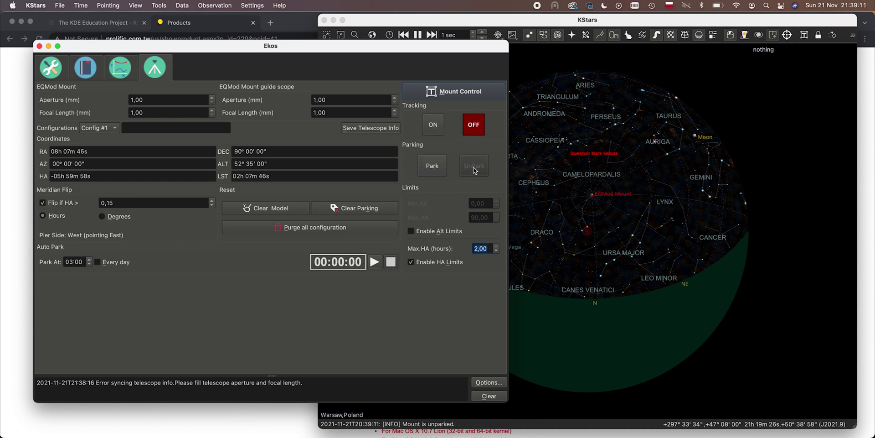
click(433, 125)
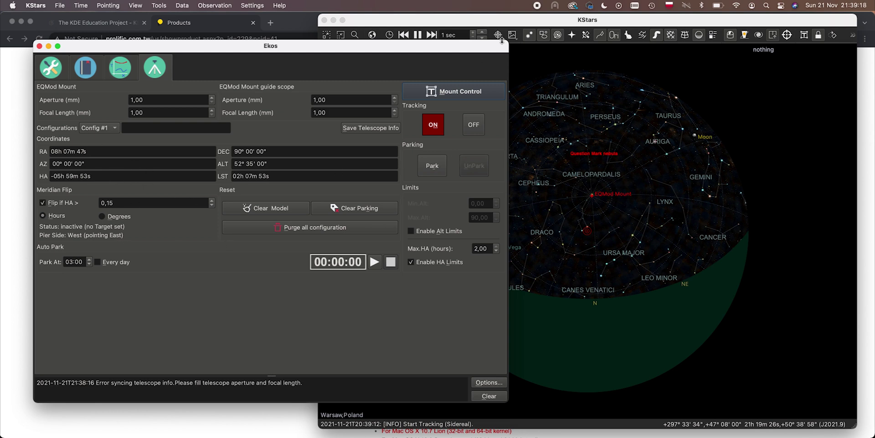
click(554, 20)
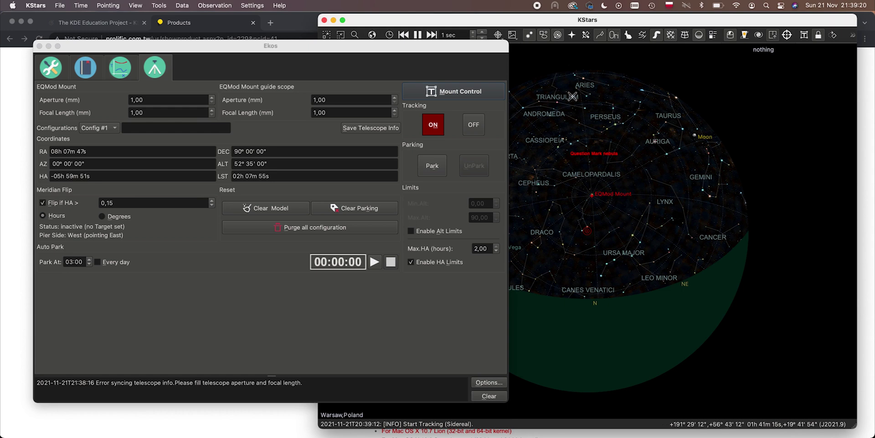
Move the Ekos window left and the sky map window right to uncover the map.
drag(490, 52, 457, 56)
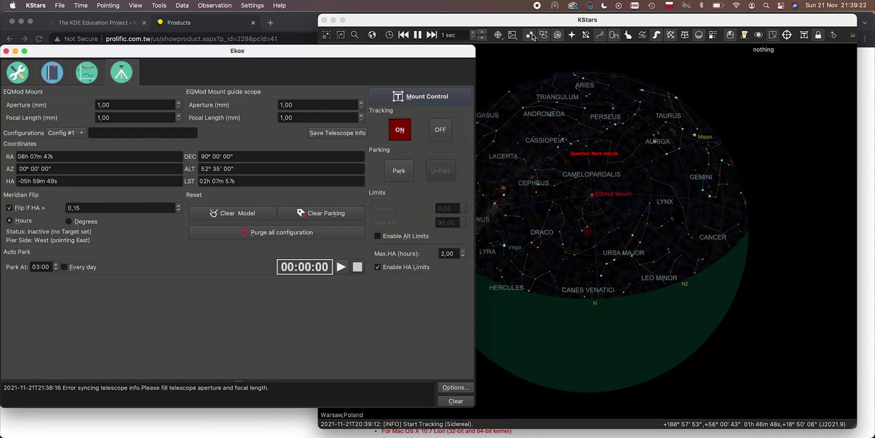
drag(554, 20, 565, 22)
drag(447, 52, 299, 56)
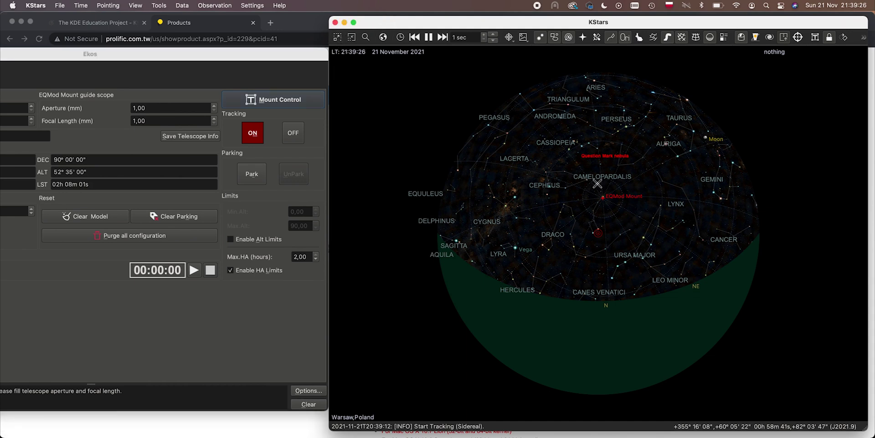
Zoom and pan the sky map onto the Cygnus nebula beside Deneb, around IC 5067.
scroll(625, 195, up, 5)
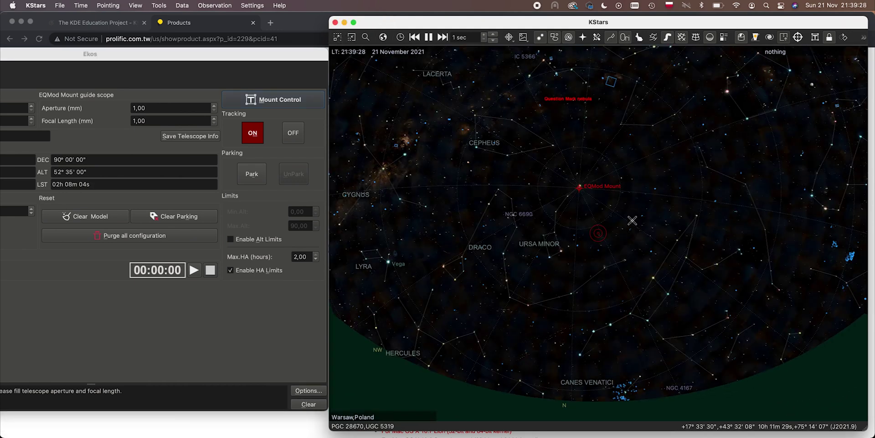
drag(461, 170, 549, 183)
scroll(593, 187, up, 3)
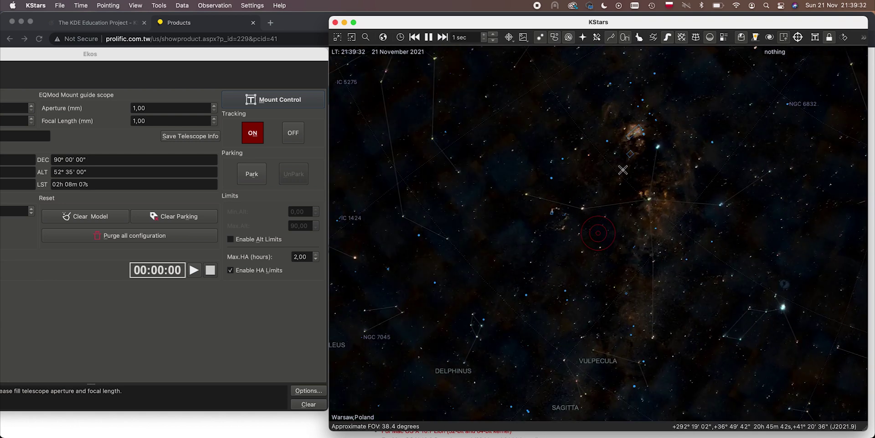
drag(620, 181, 586, 222)
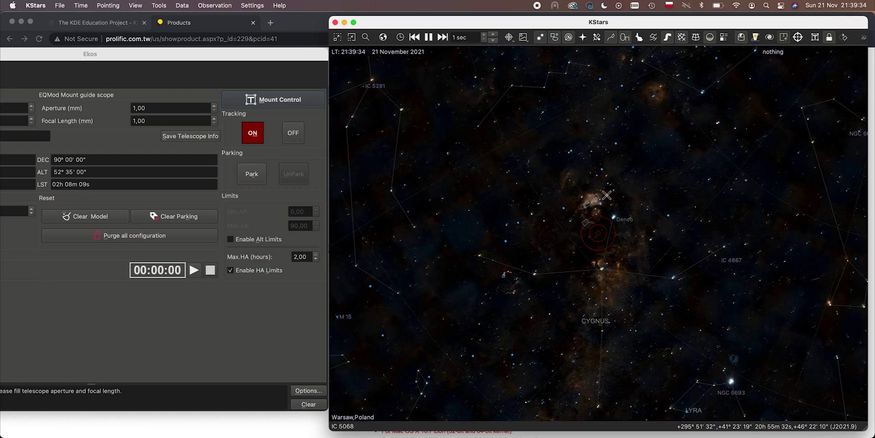
scroll(602, 225, up, 2)
scroll(602, 225, up, 2)
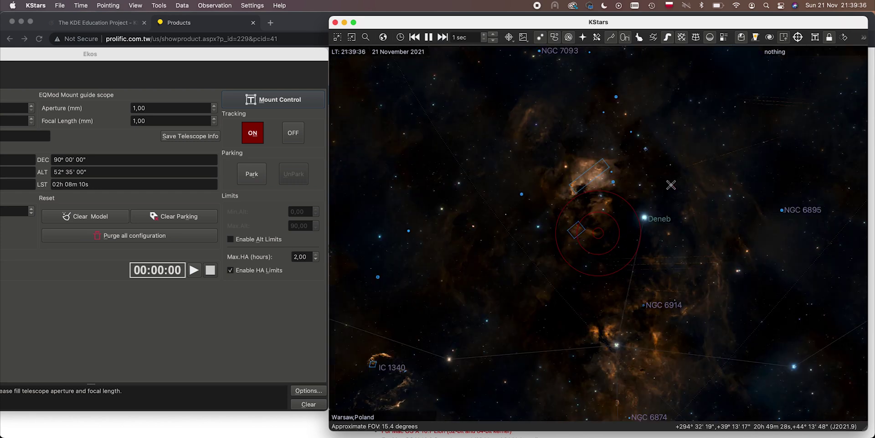
drag(670, 185, 699, 215)
scroll(652, 230, up, 2)
scroll(653, 231, up, 2)
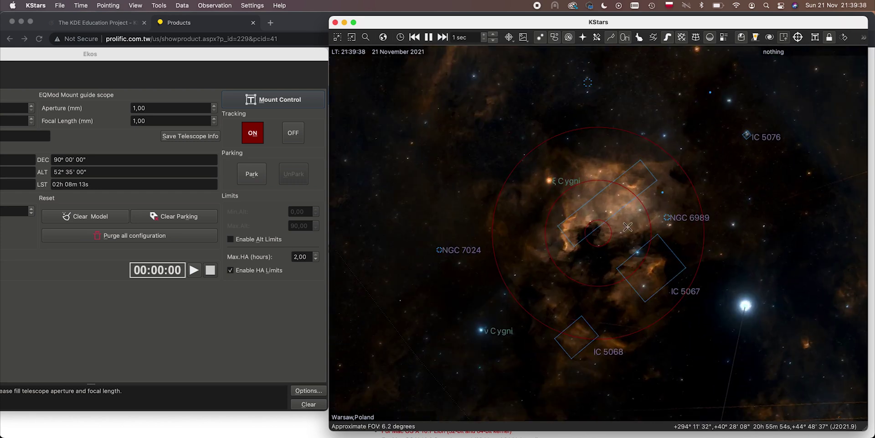
Bring up the context menu for a point in the nebula and reveal the EQMod Mount submenu.
right_click(600, 227)
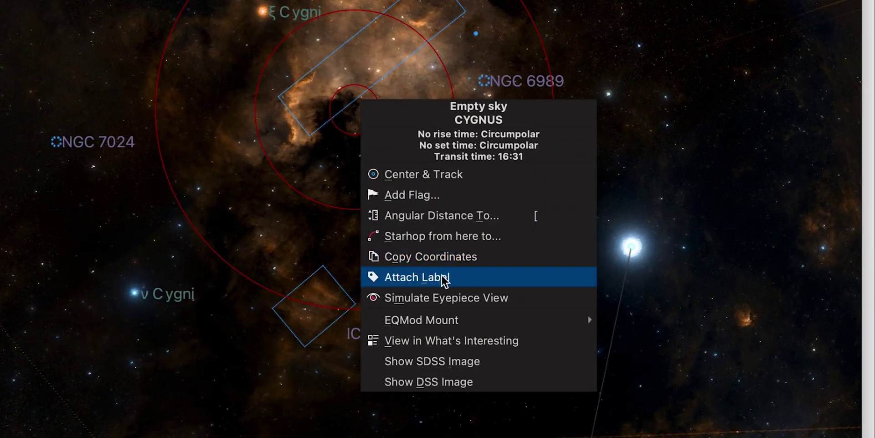
mouse_move(652, 346)
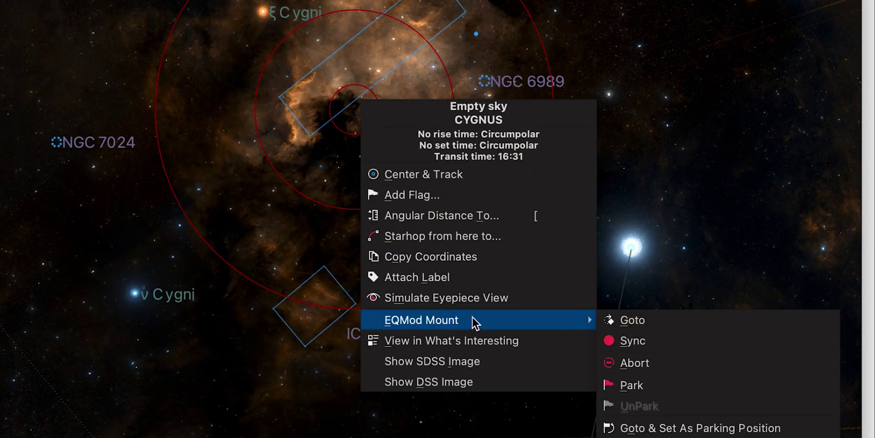